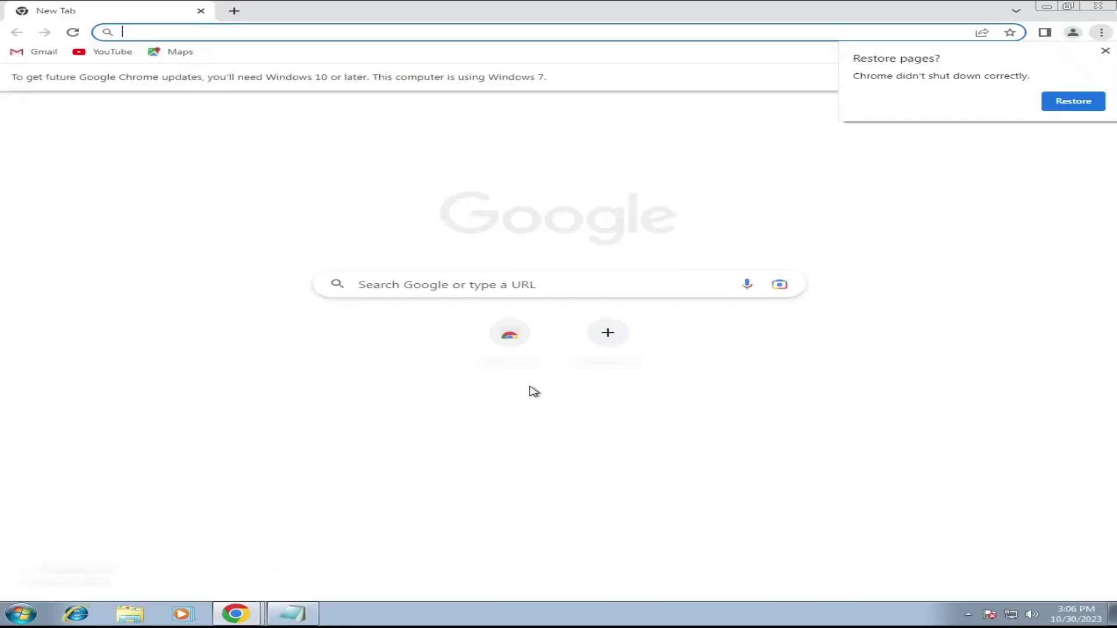
# Step: Google 'windows 10 iso' and open Microsoft's Download Windows 10 result
pyautogui.click(356, 33)
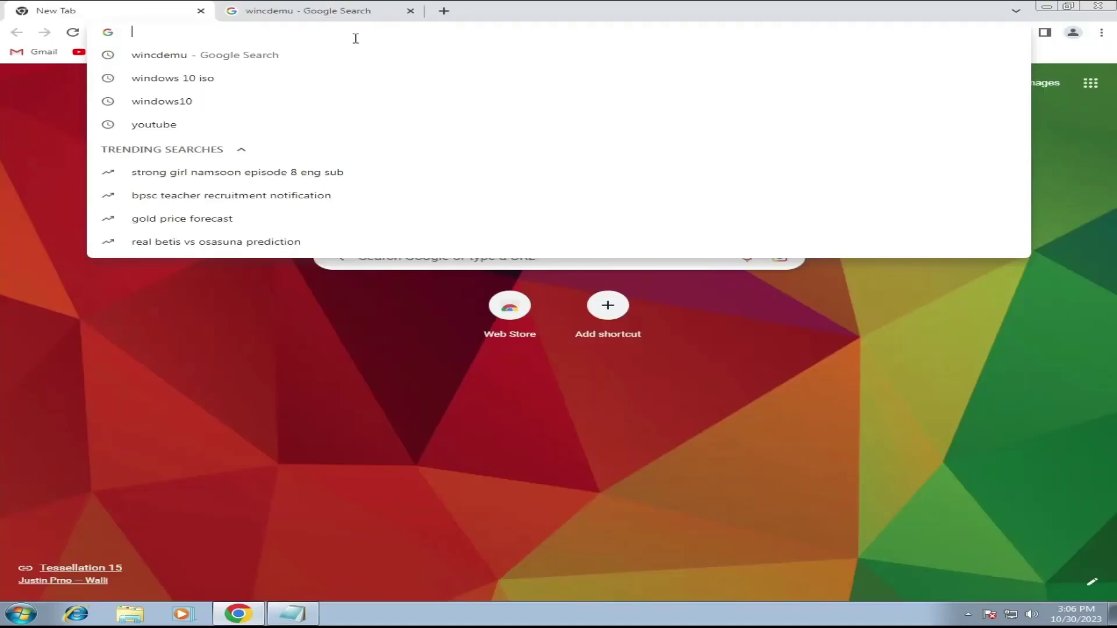
pyautogui.write('window')
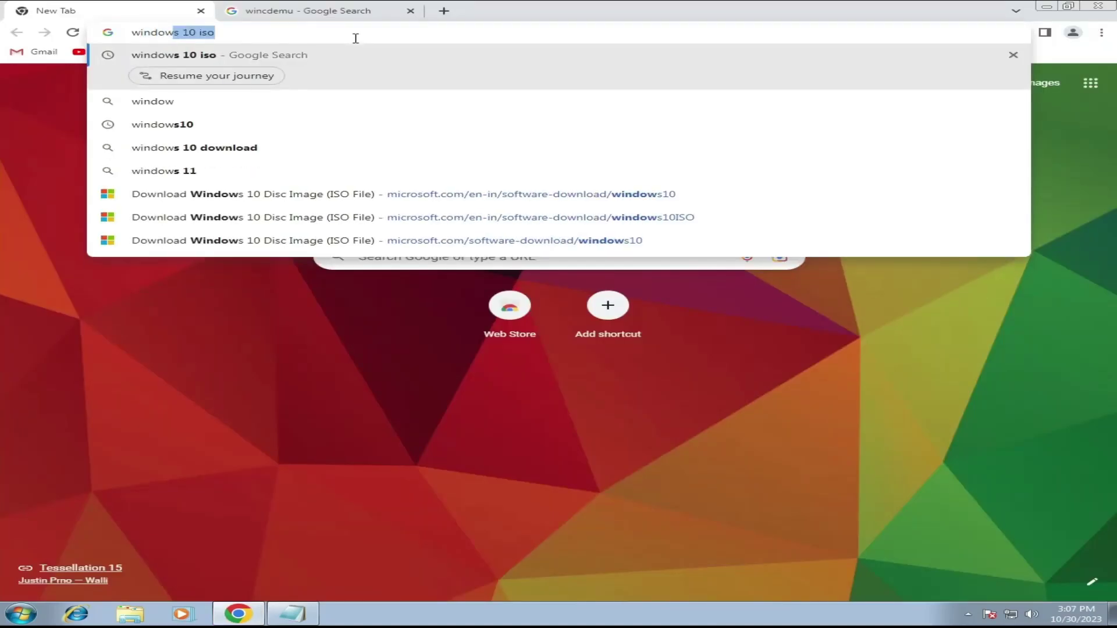
pyautogui.write('s 10 iso')
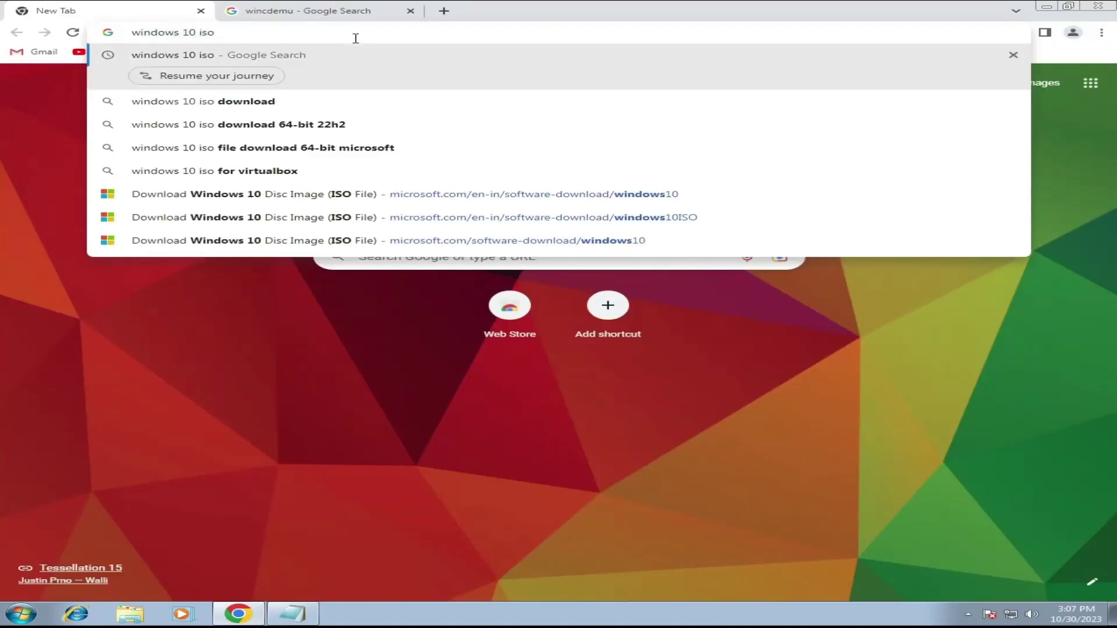
pyautogui.press('Return')
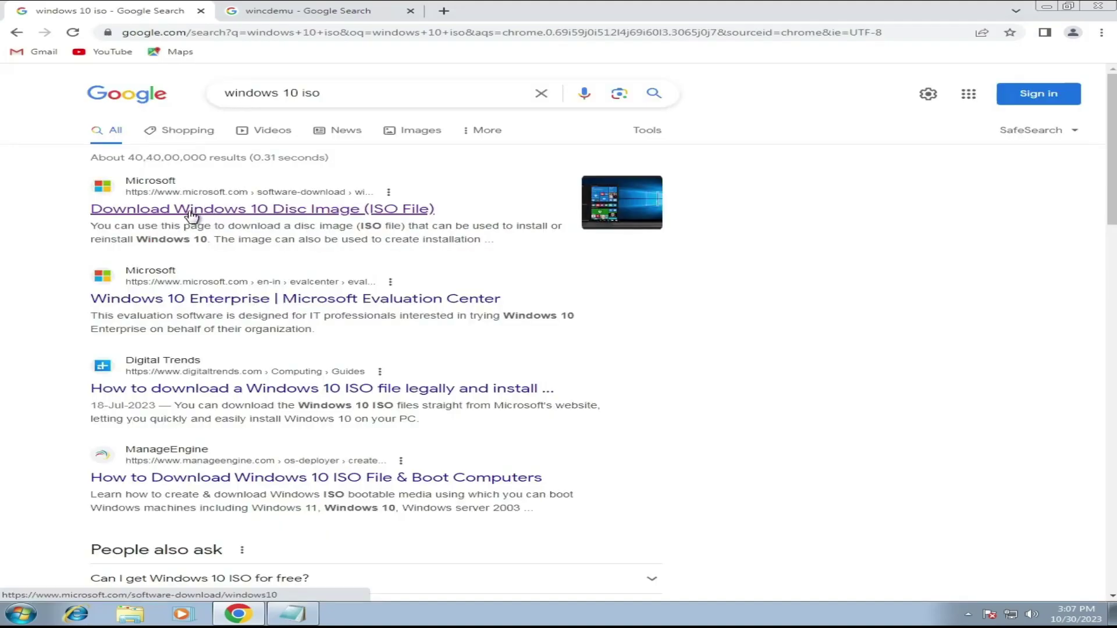
pyautogui.click(298, 213)
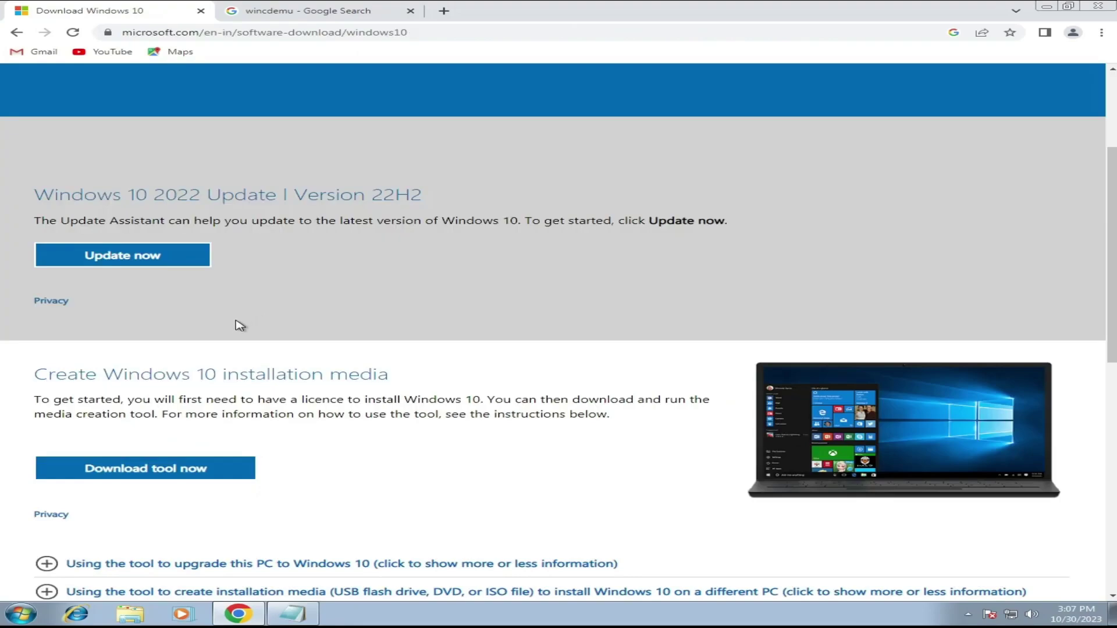
pyautogui.scroll(-1, 240, 325)
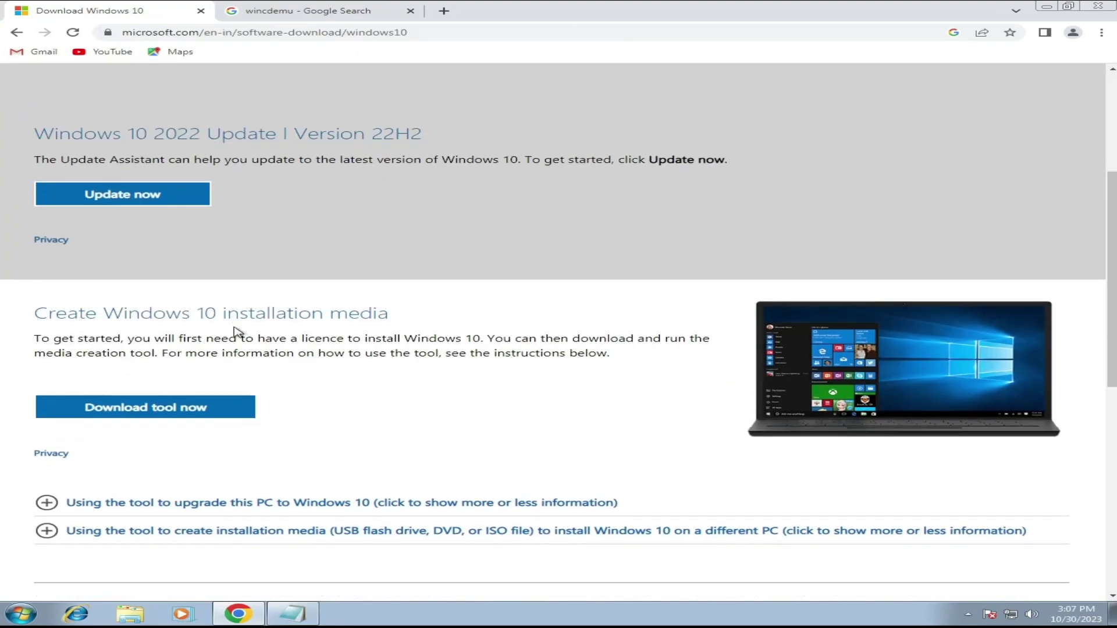
# Step: Open Chrome's developer tools from the More tools menu
pyautogui.click(1103, 33)
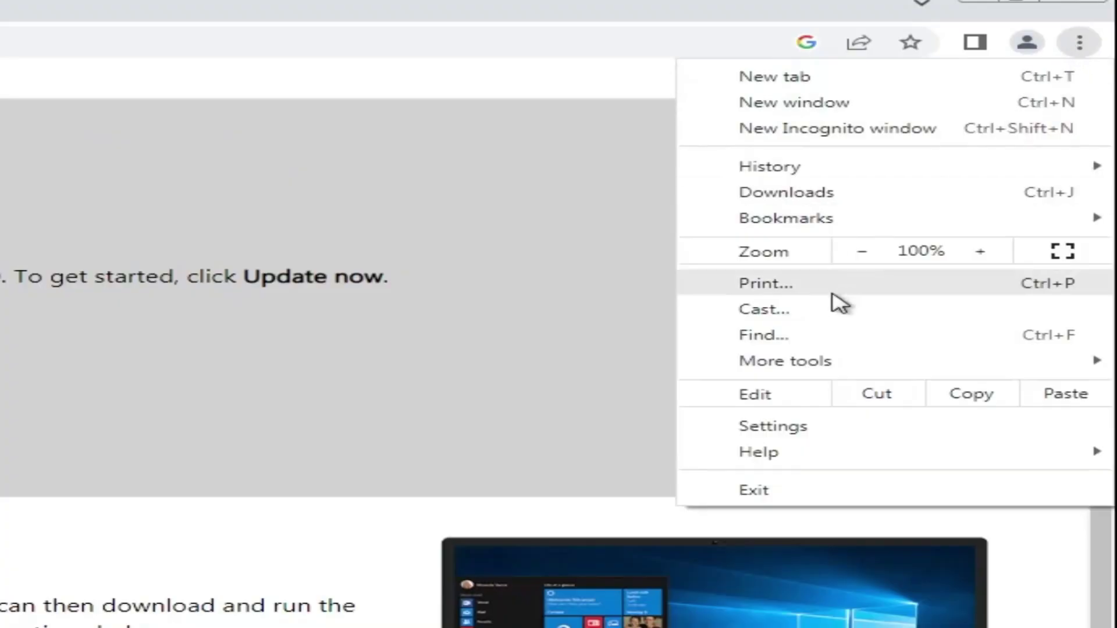
pyautogui.moveTo(794, 357)
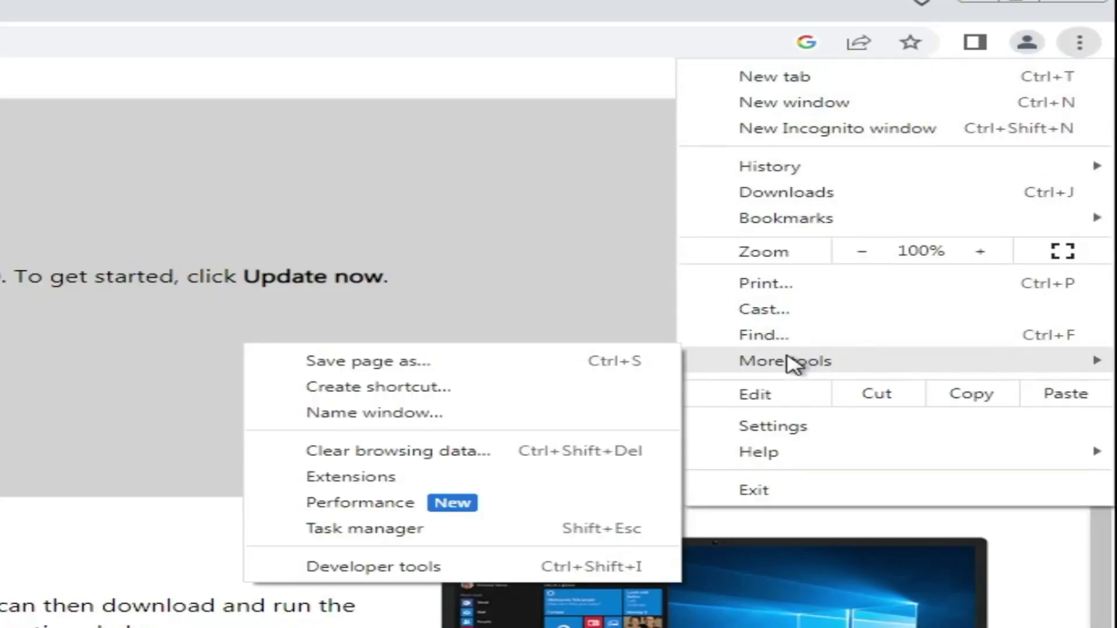
pyautogui.click(389, 568)
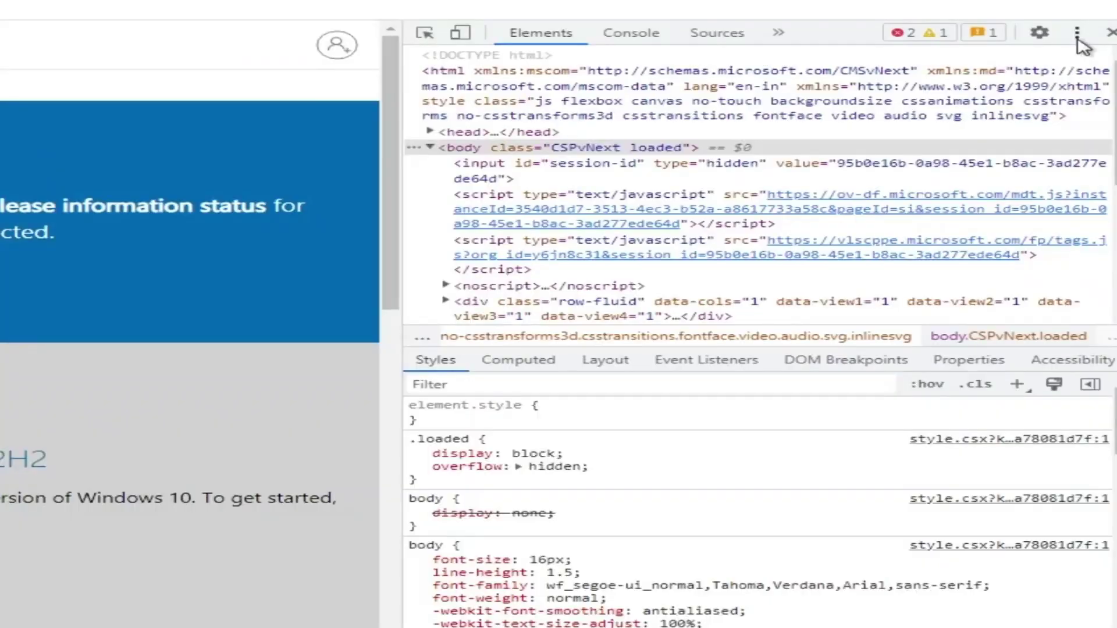
# Step: In Network conditions, replace the browser default user agent with Chrome — Chrome OS
pyautogui.click(1078, 39)
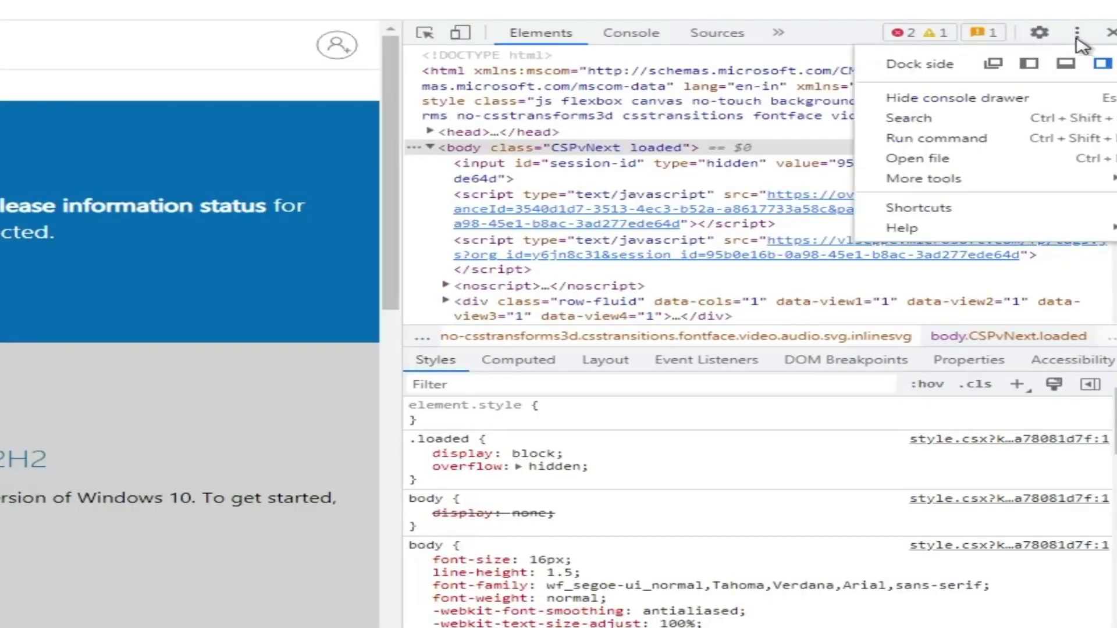
pyautogui.moveTo(953, 179)
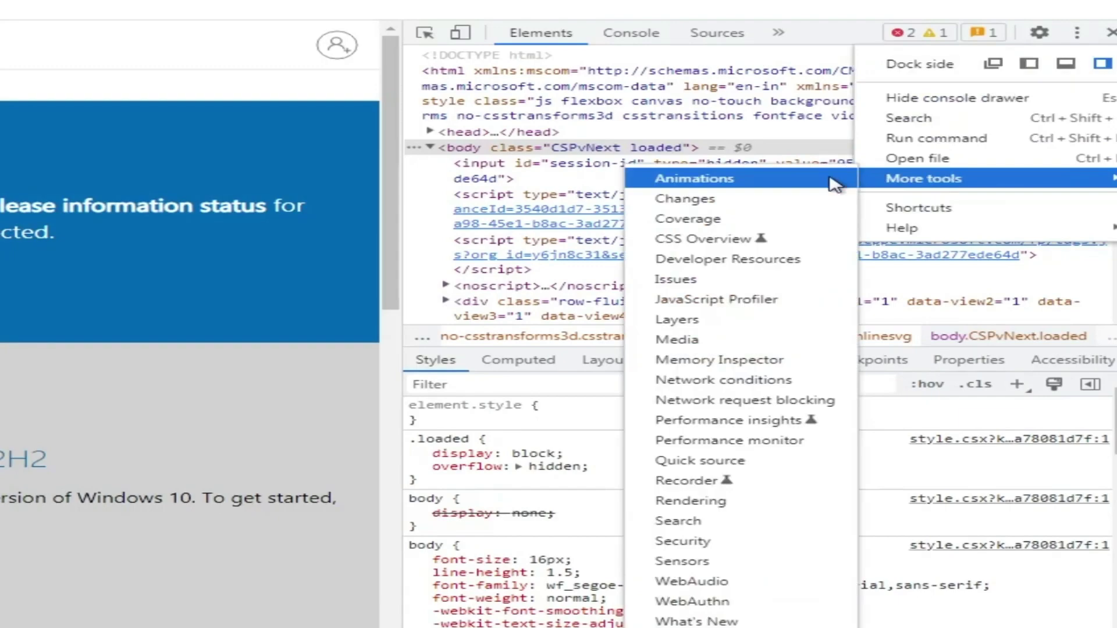
pyautogui.click(709, 381)
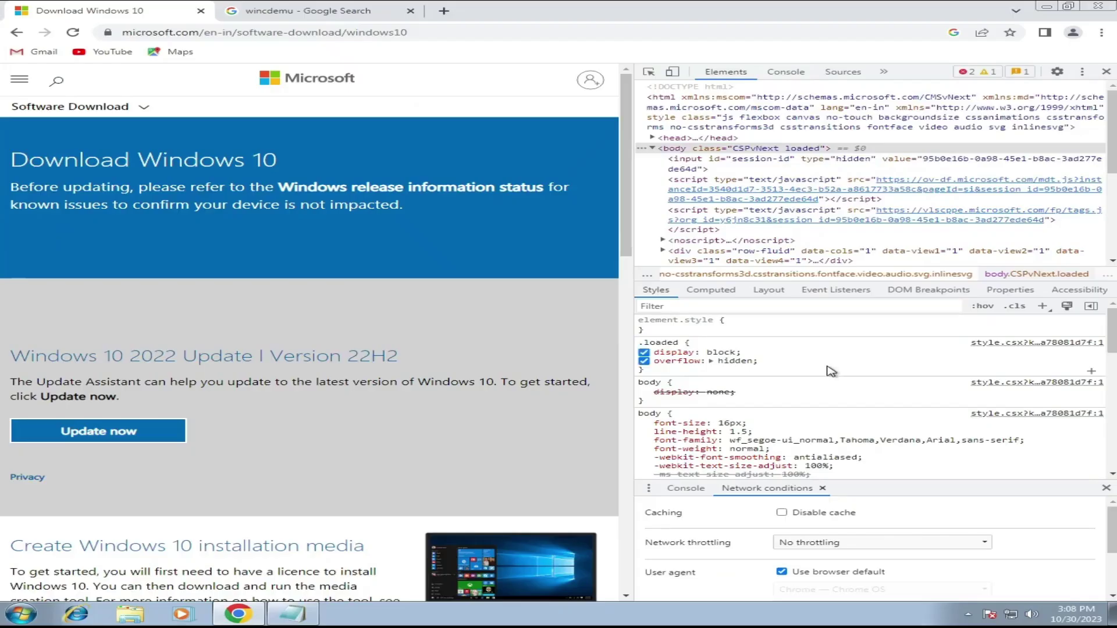
pyautogui.scroll(-3, 800, 507)
pyautogui.scroll(3, 794, 518)
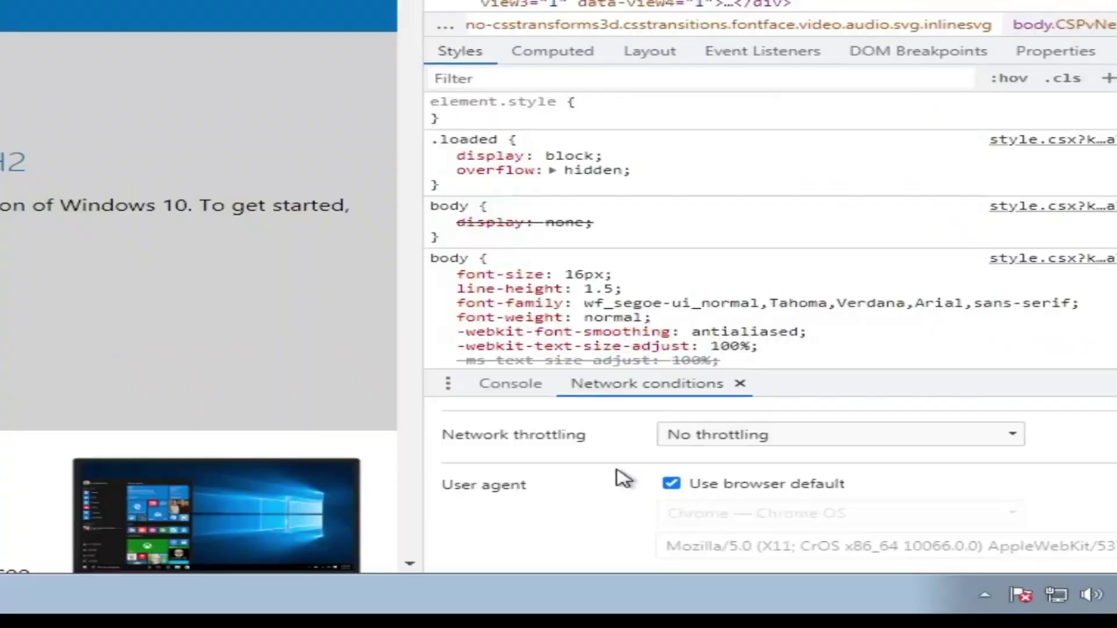
pyautogui.click(670, 483)
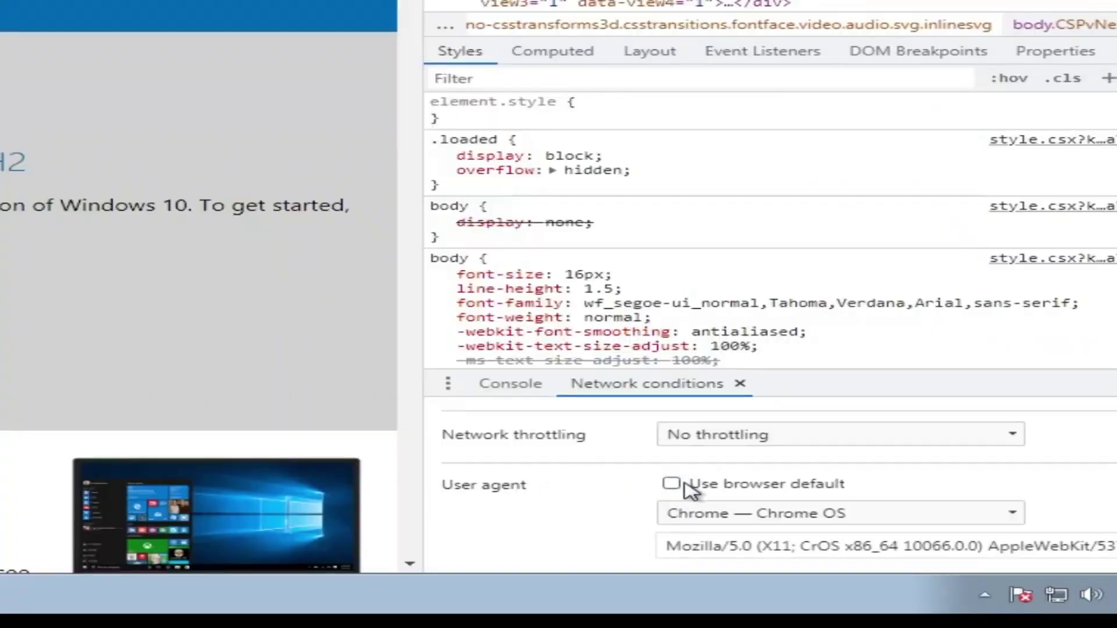
pyautogui.click(844, 515)
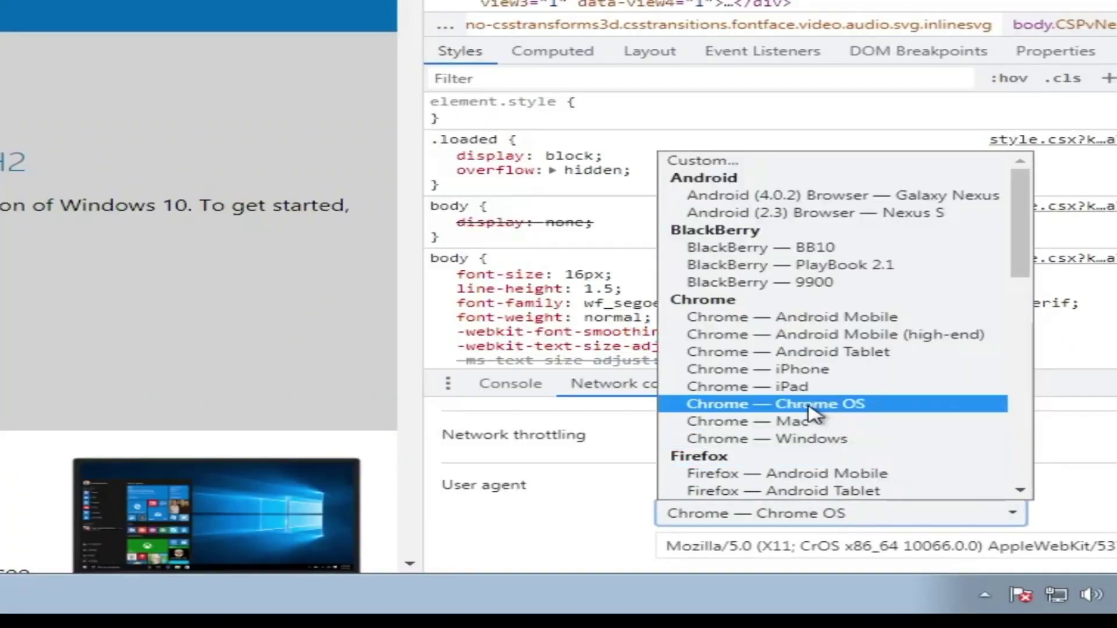
pyautogui.click(815, 403)
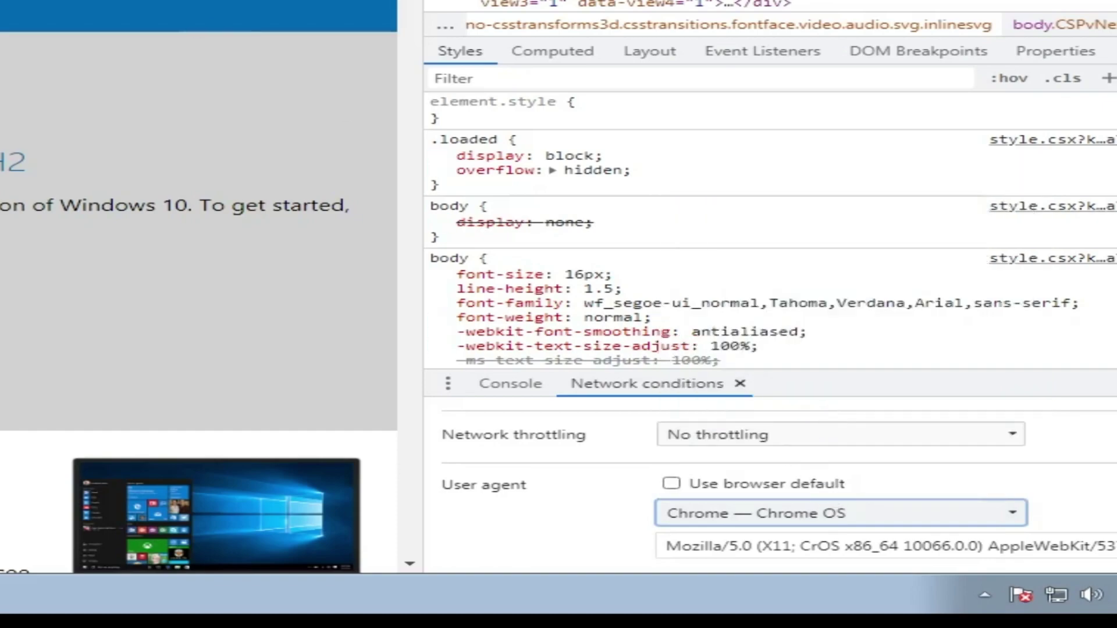
# Step: Reload the page, then select and confirm the Windows 10 (multi-edition ISO) edition
pyautogui.click(71, 33)
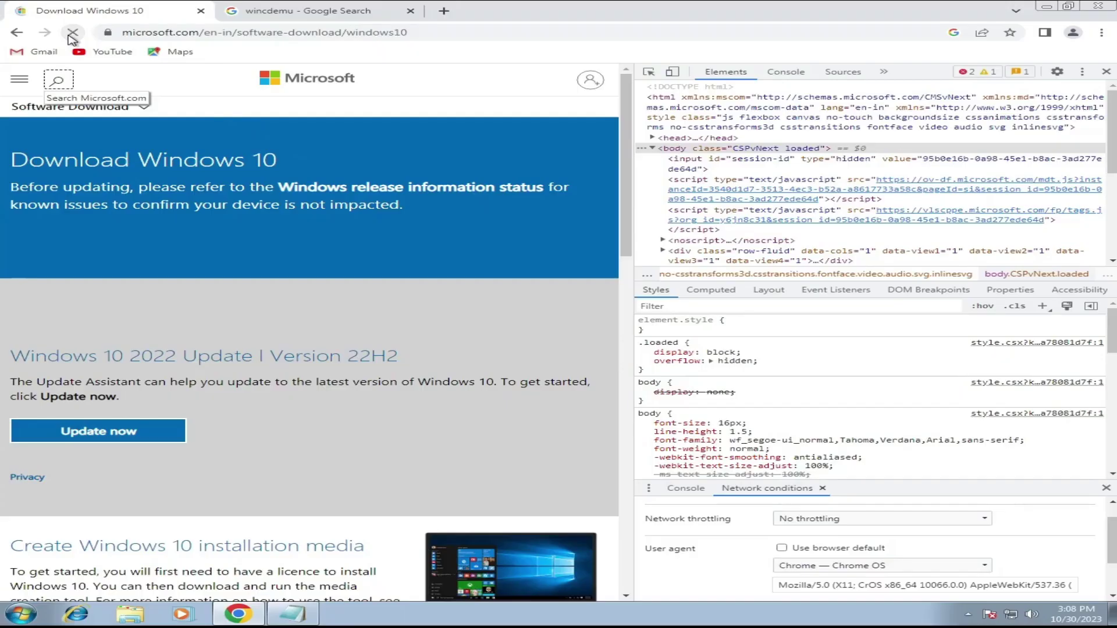
pyautogui.scroll(-3, 276, 270)
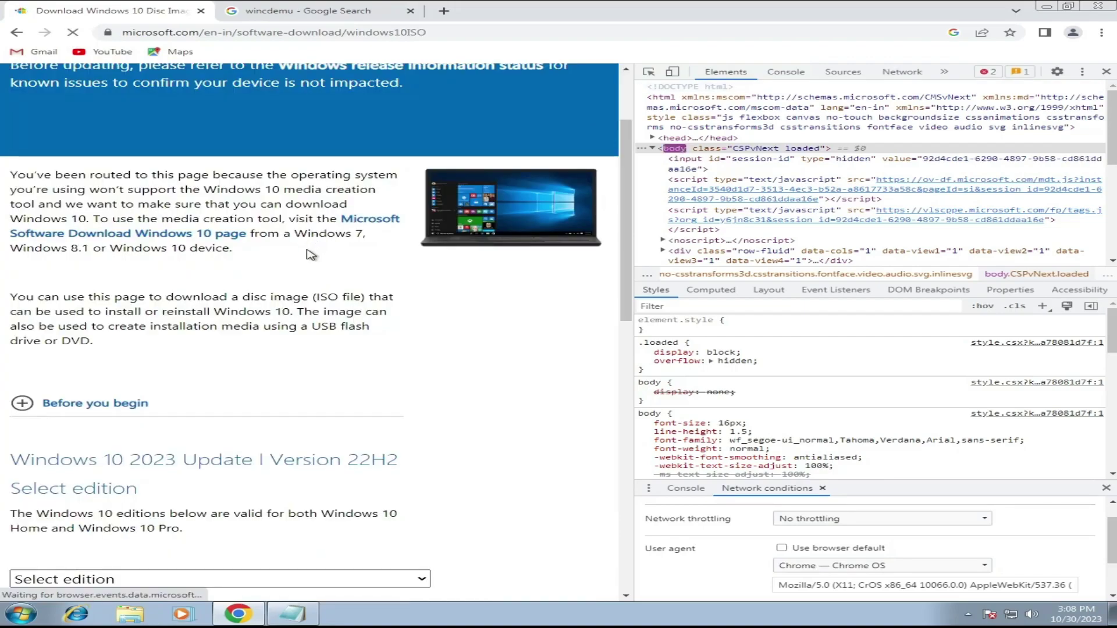
pyautogui.scroll(-3, 276, 269)
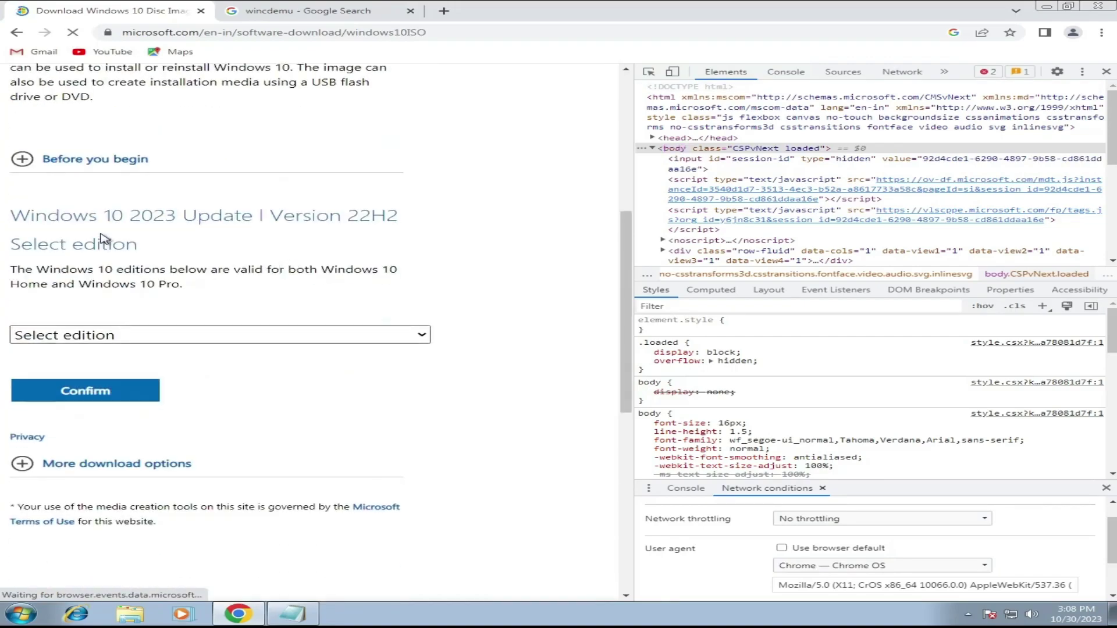
pyautogui.click(153, 336)
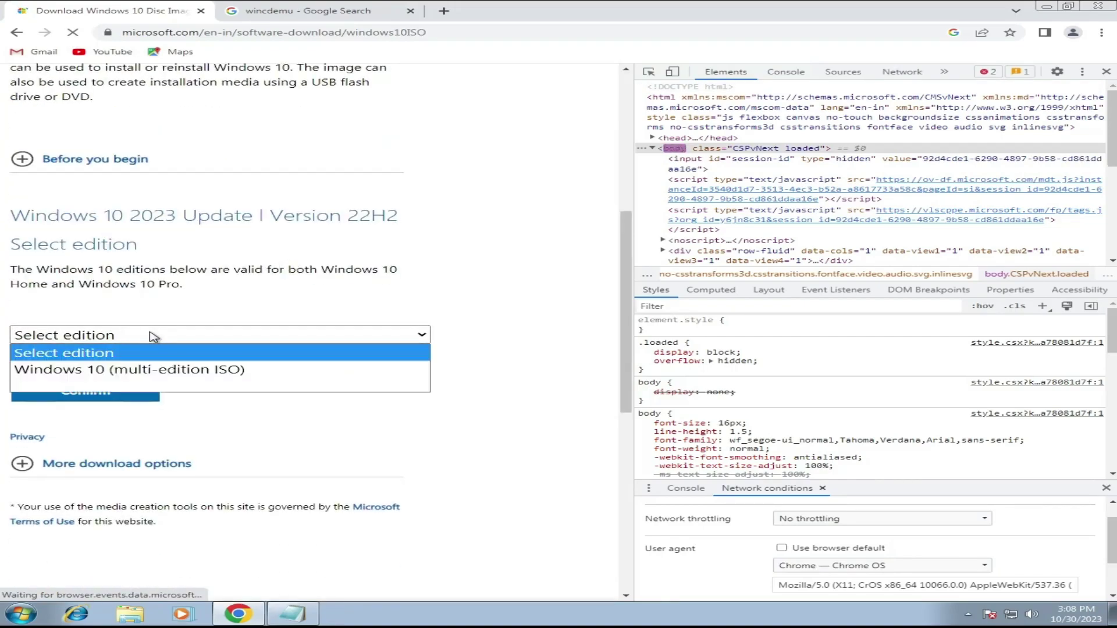
pyautogui.click(181, 373)
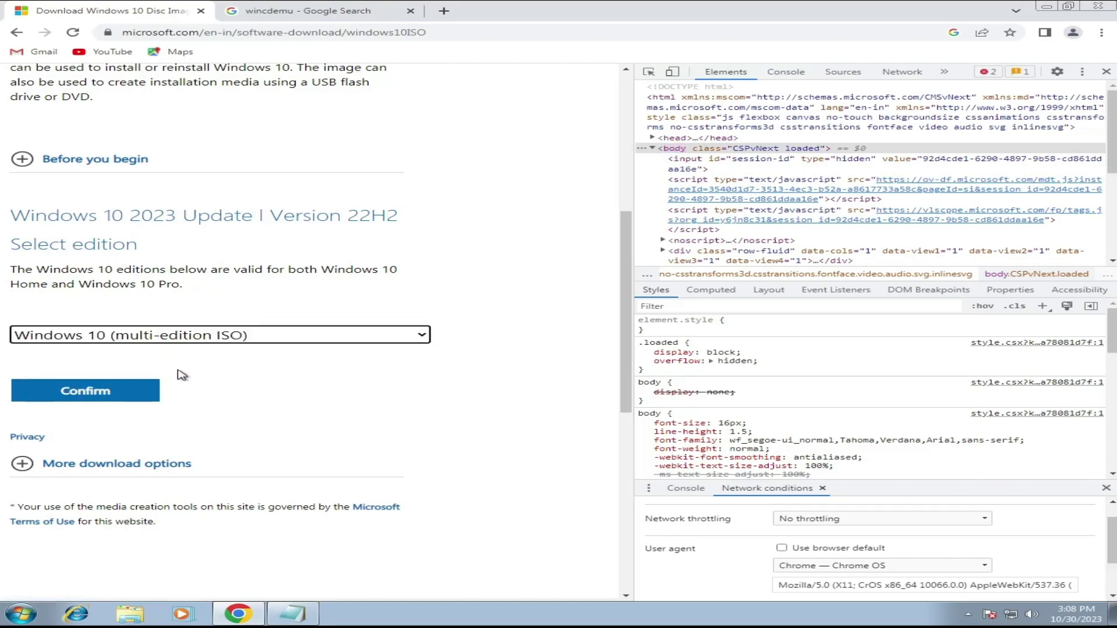
pyautogui.click(145, 390)
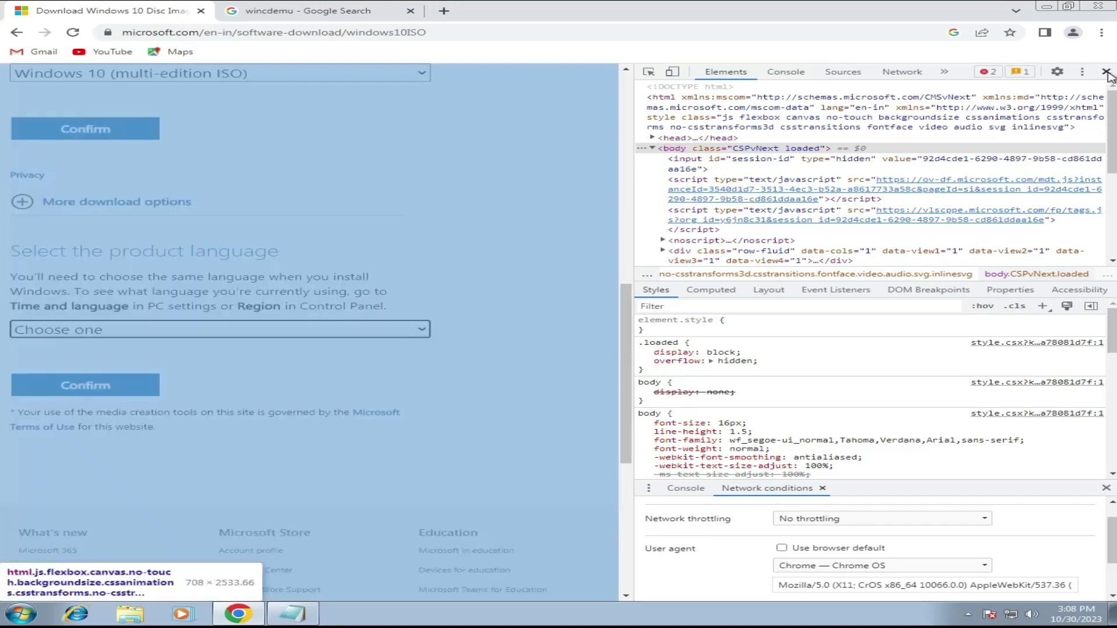
# Step: Close DevTools, confirm English (United States) and start the 64-bit ISO download
pyautogui.click(1107, 71)
pyautogui.click(131, 335)
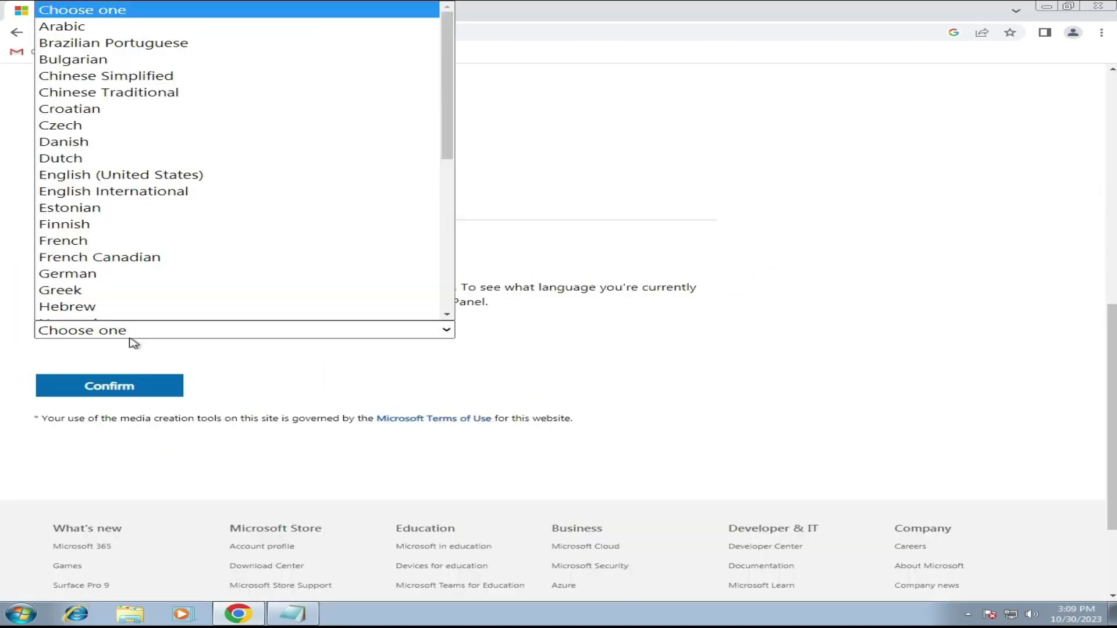
pyautogui.scroll(-1, 157, 200)
pyautogui.click(159, 164)
pyautogui.click(154, 389)
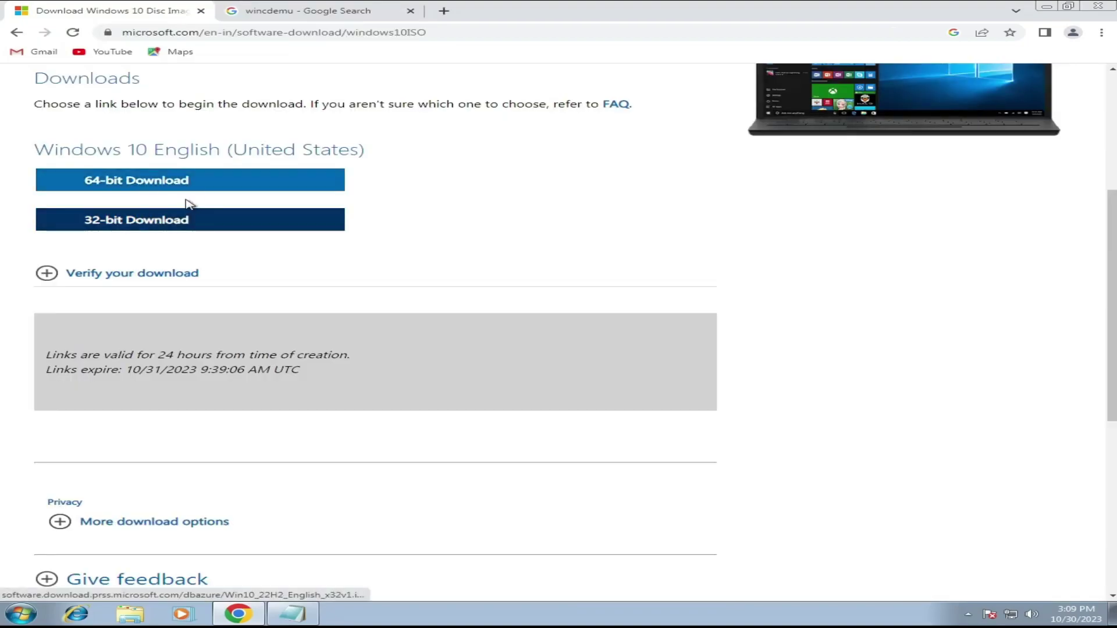
pyautogui.click(181, 181)
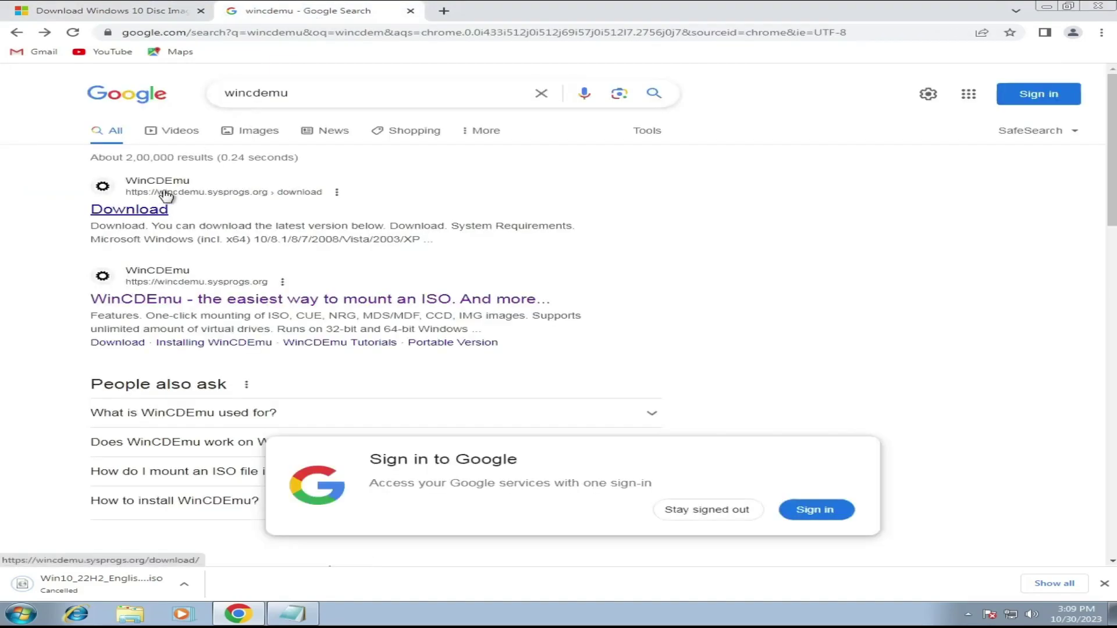
# Step: Download WinCDEmu-4.1.exe, dismiss the ad, and show it in the Downloads folder
pyautogui.click(181, 192)
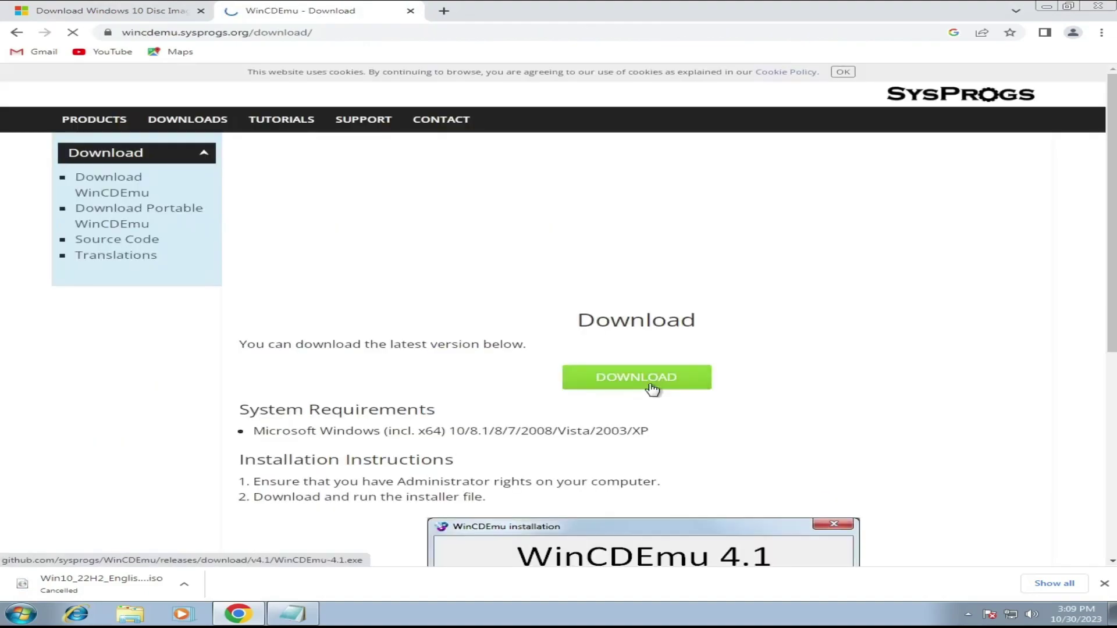
pyautogui.click(618, 379)
pyautogui.click(620, 366)
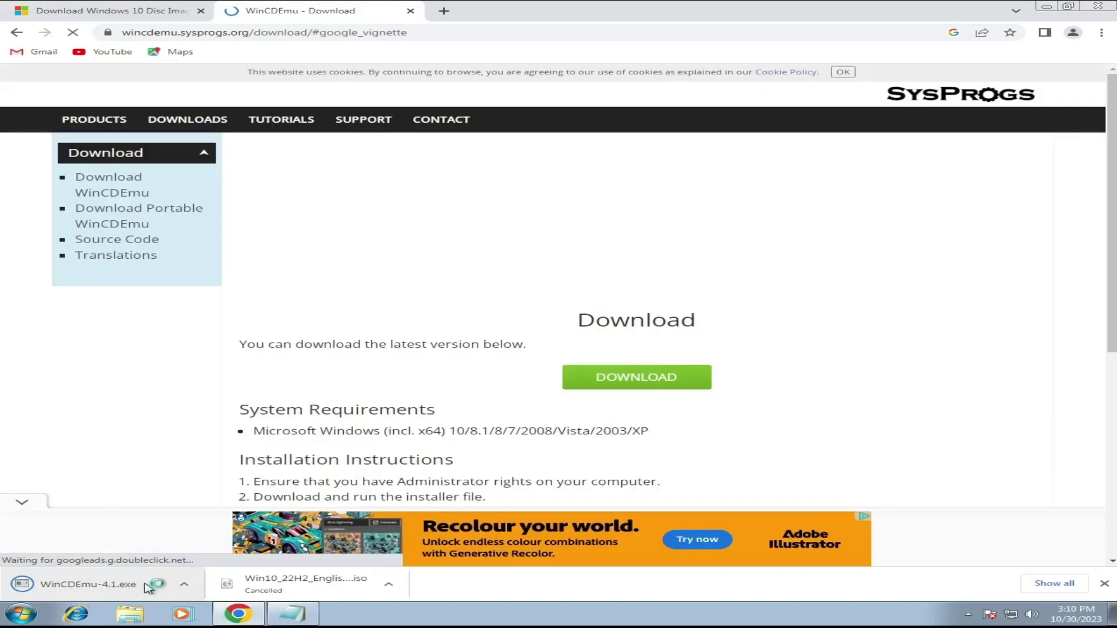
pyautogui.click(183, 584)
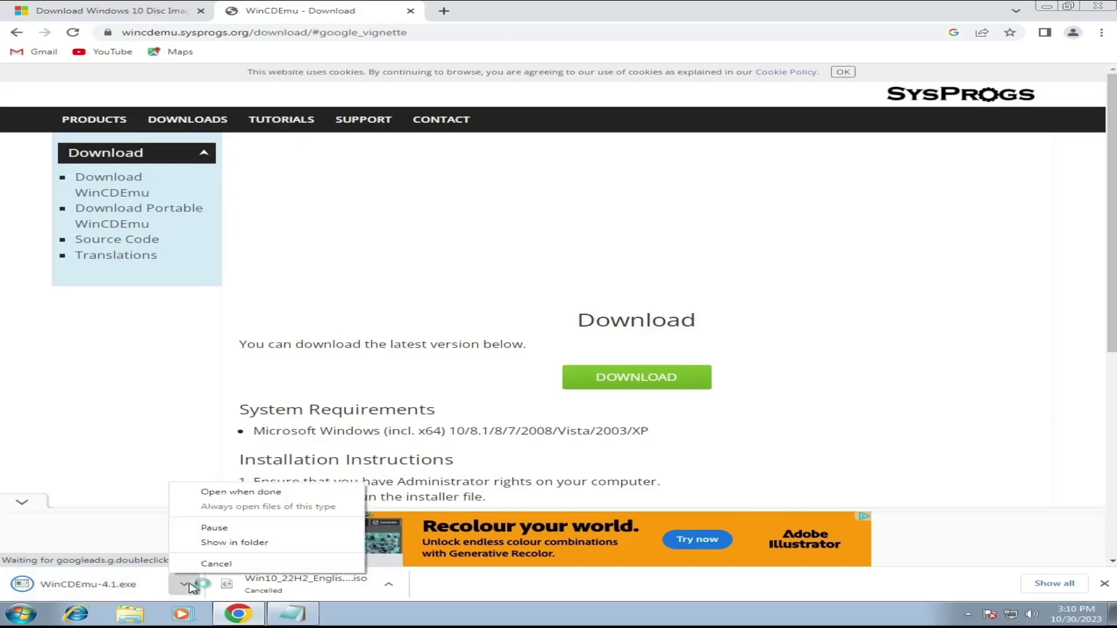
pyautogui.click(224, 542)
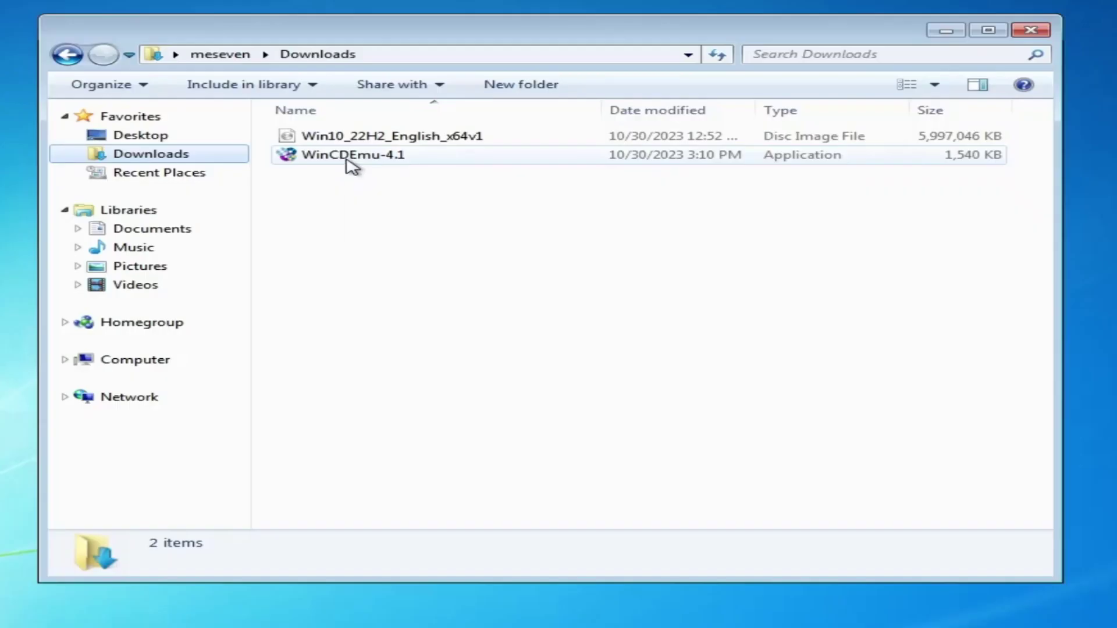
# Step: Run WinCDEmu-4.1 as administrator and install it requiring administrator rights (UAC) to mount
pyautogui.rightClick(349, 158)
pyautogui.click(445, 189)
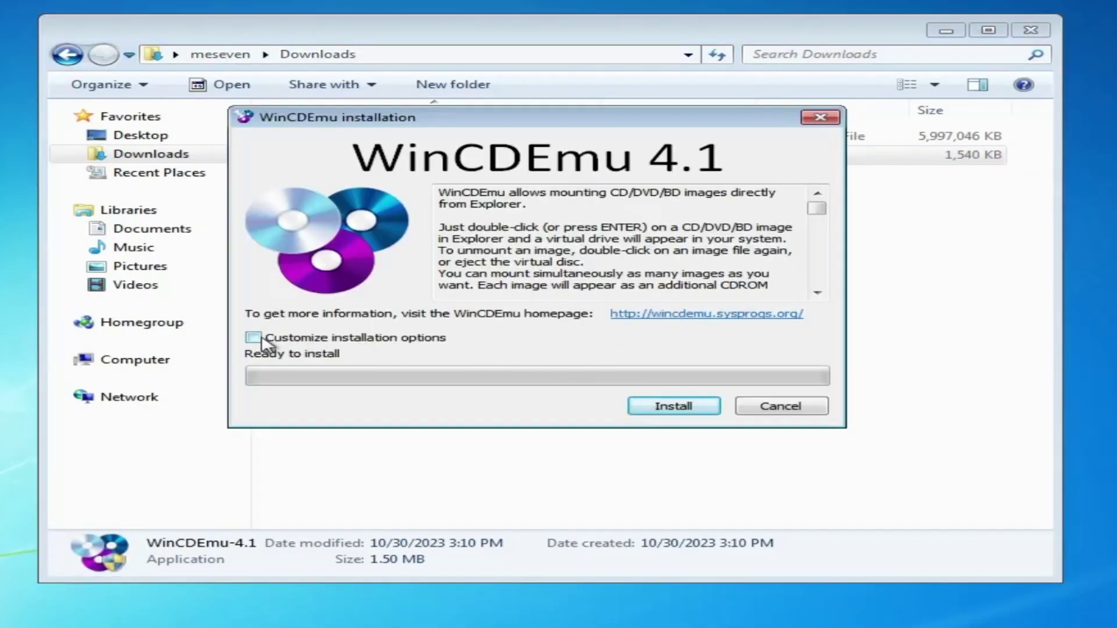
pyautogui.click(254, 338)
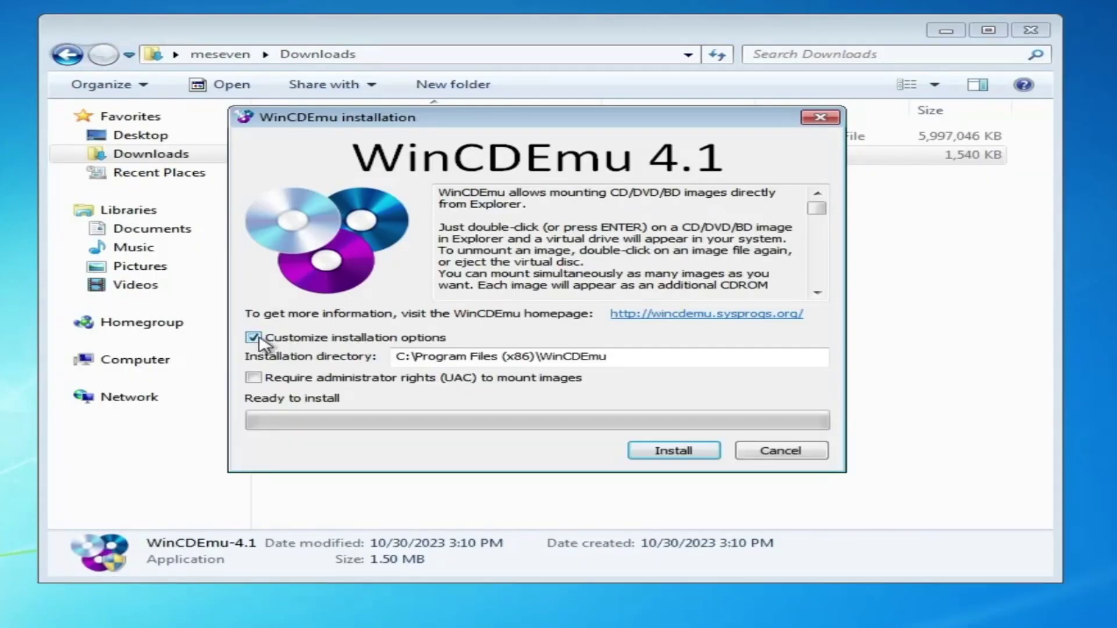
pyautogui.click(254, 378)
pyautogui.click(671, 454)
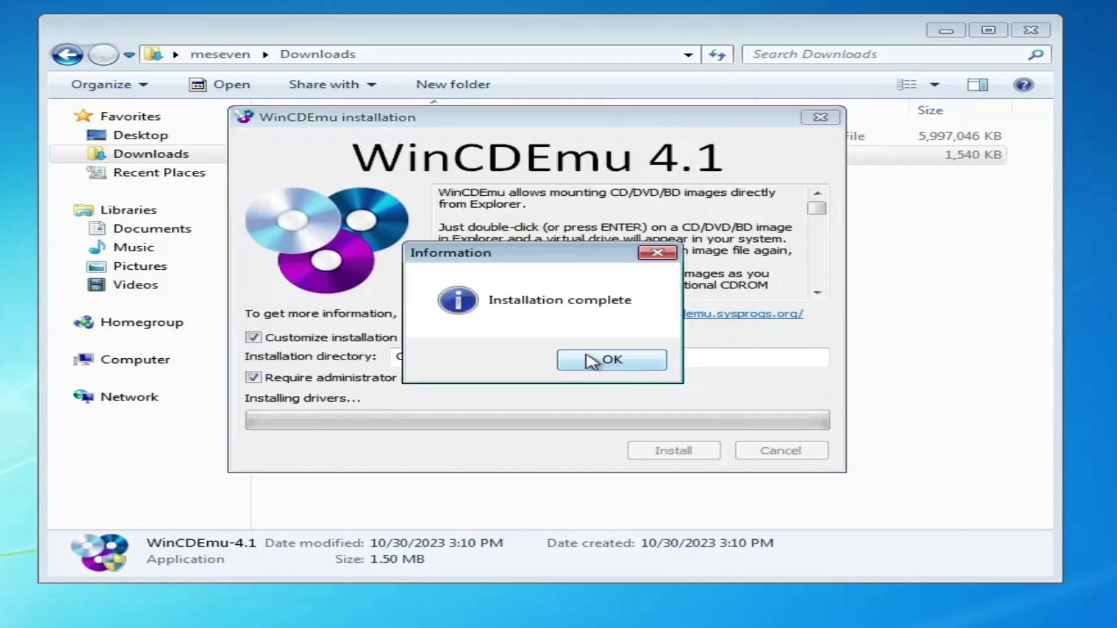
pyautogui.click(621, 357)
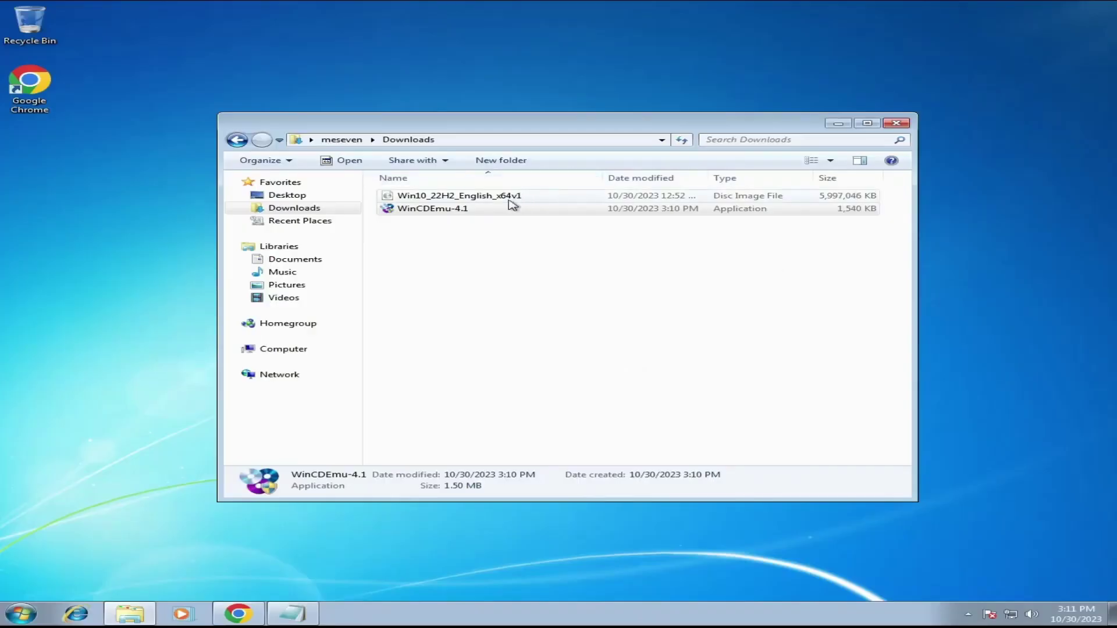
# Step: Mount Win10_22H2_English_x64v1 as drive V: and run its setup.exe from AutoPlay
pyautogui.click(432, 137)
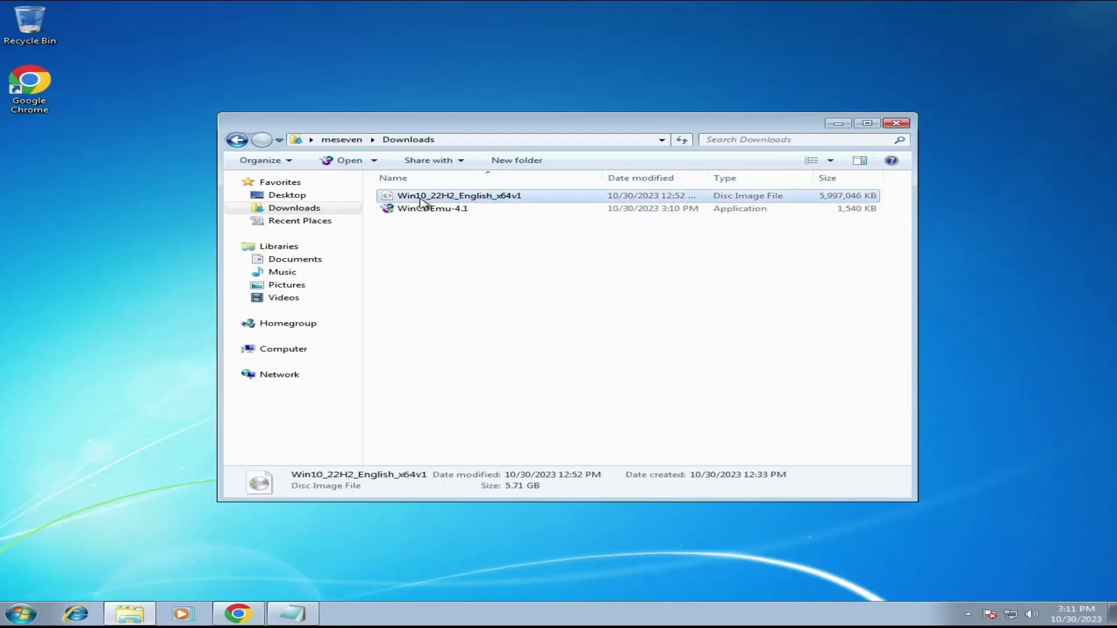
pyautogui.rightClick(450, 198)
pyautogui.click(534, 262)
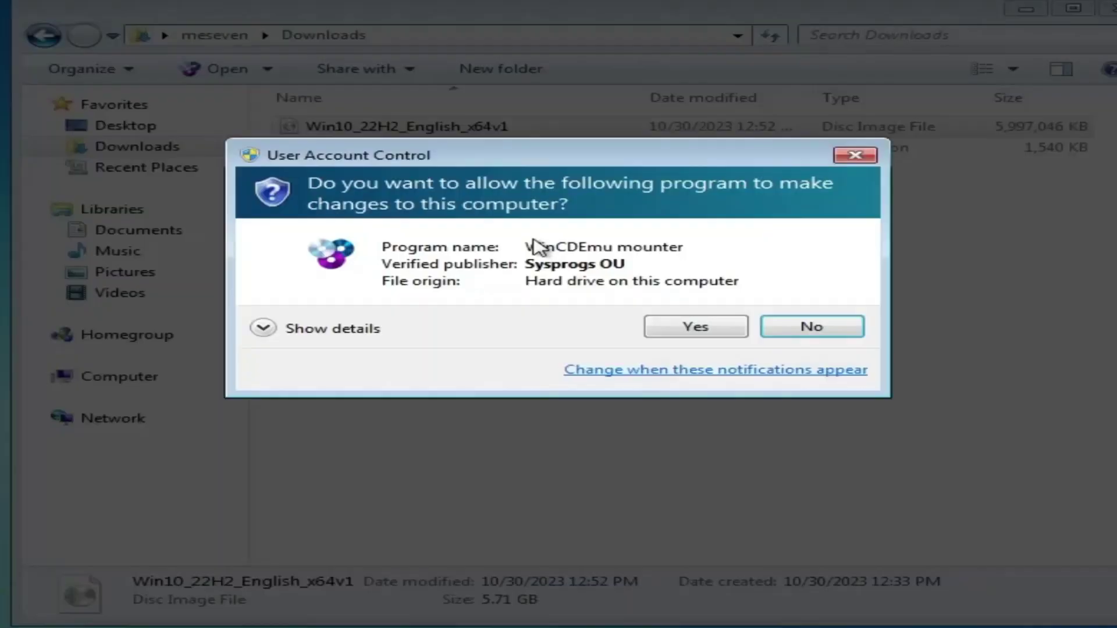
pyautogui.click(664, 321)
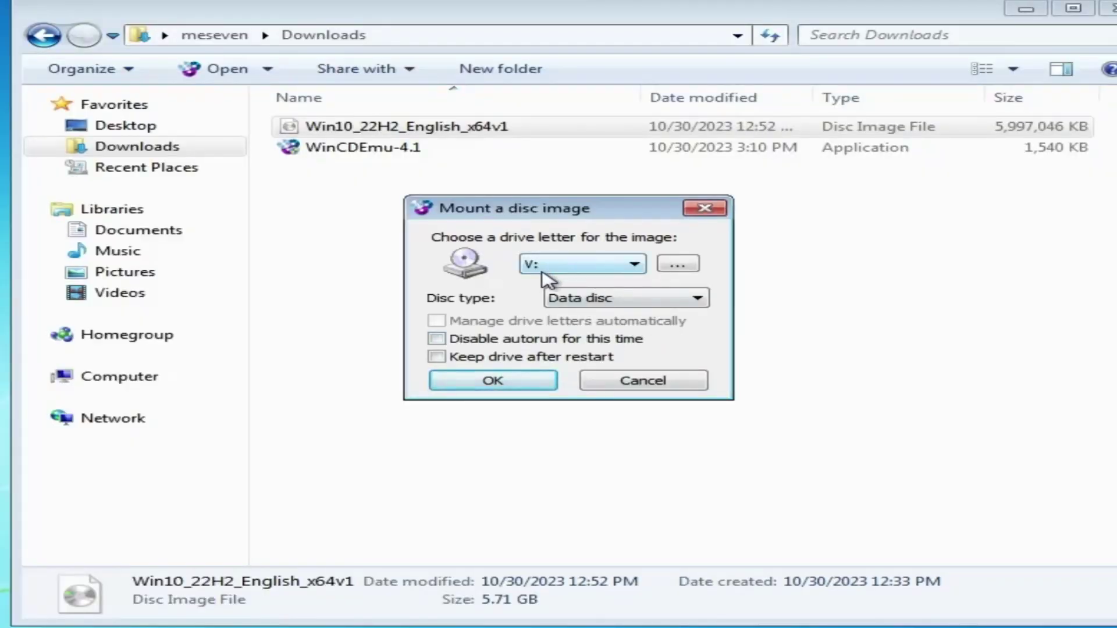
pyautogui.click(517, 386)
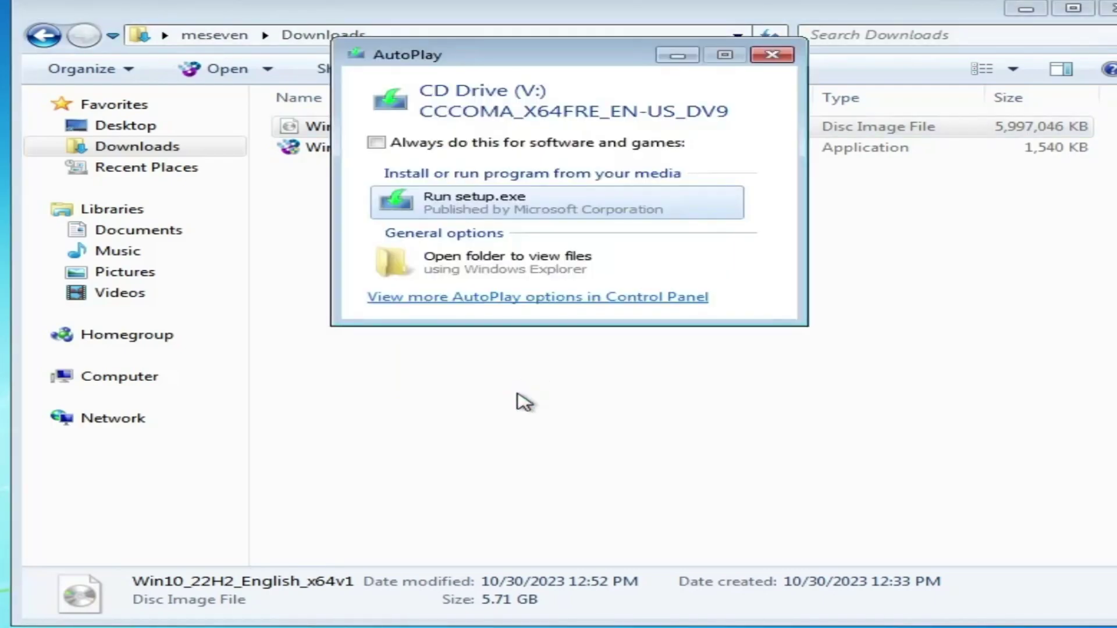
pyautogui.click(500, 213)
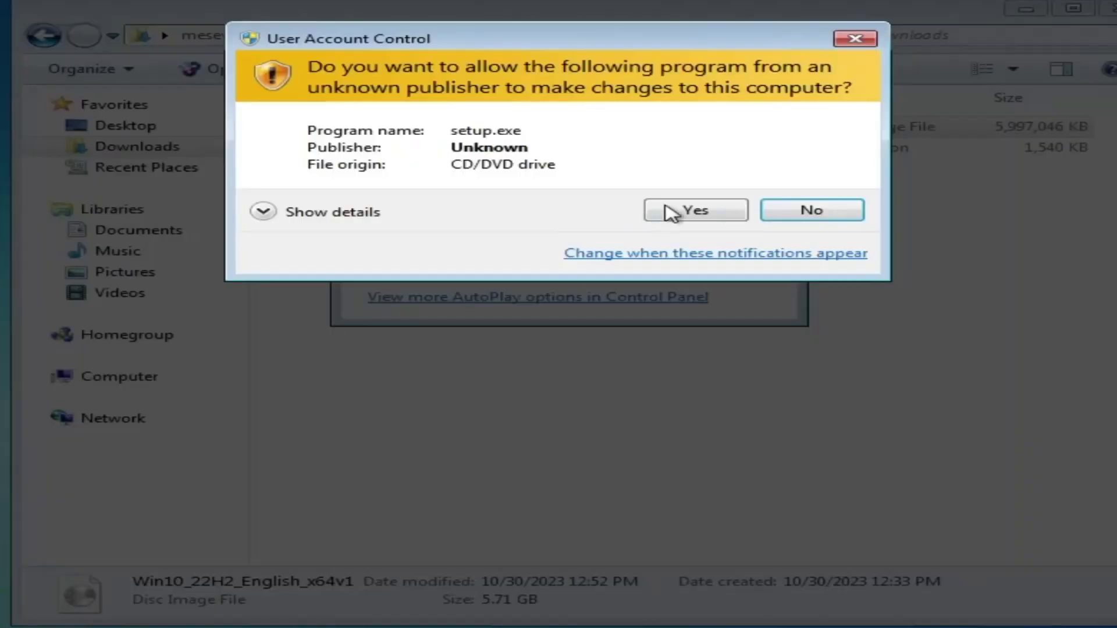
pyautogui.click(675, 209)
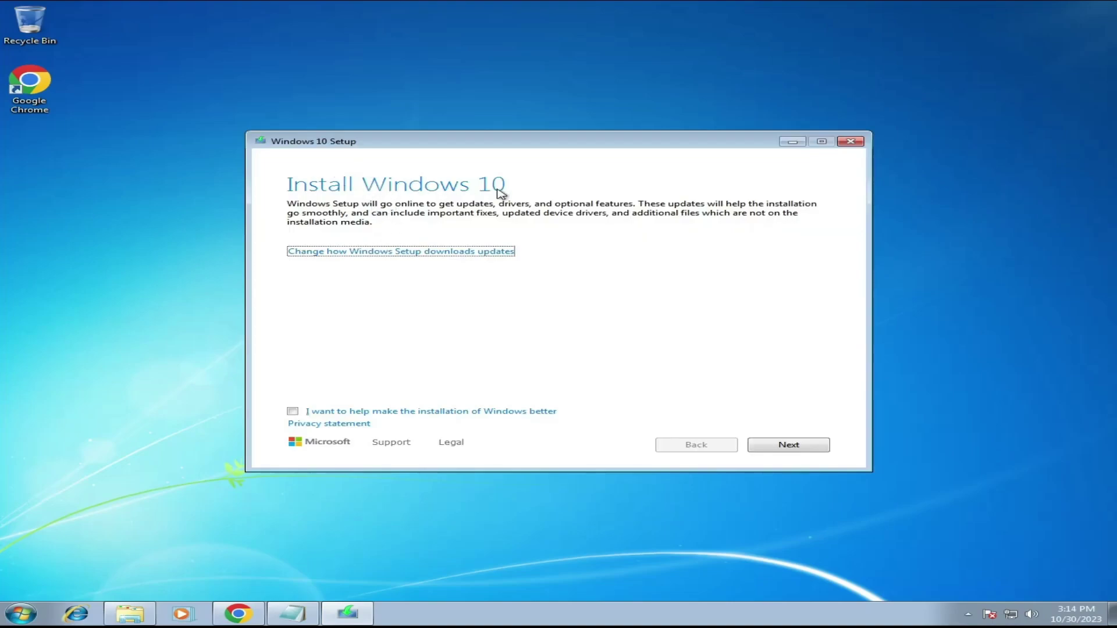
# Step: Toggle the help-improve-installation checkbox and continue to the update check
pyautogui.click(293, 412)
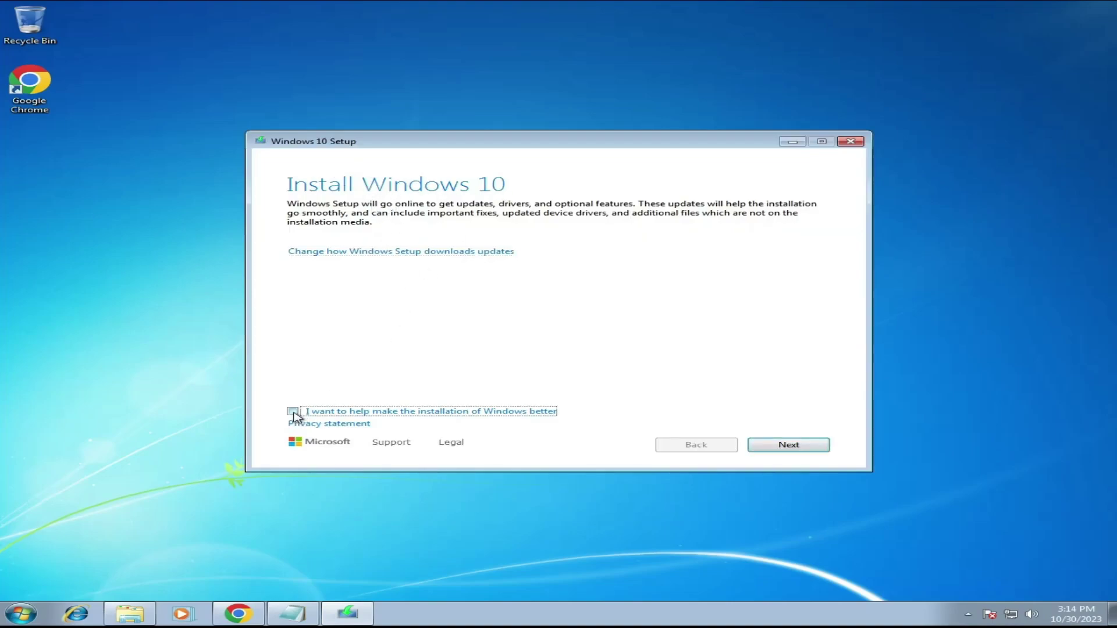
pyautogui.click(778, 451)
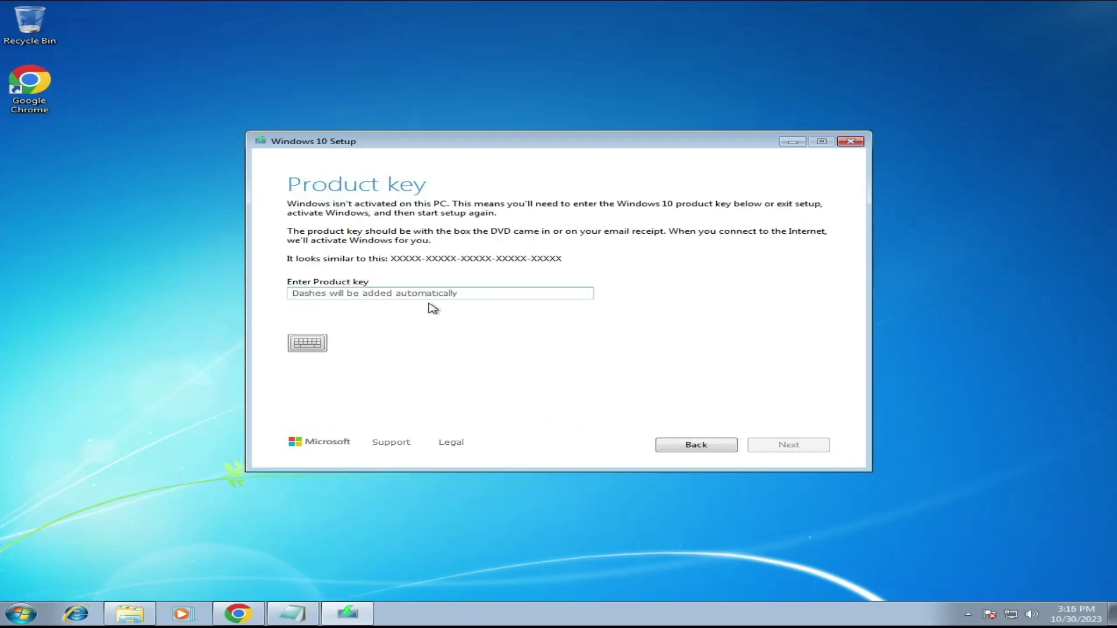
# Step: Paste the product key copied from Notepad, continue, and accept the license terms
pyautogui.click(292, 614)
pyautogui.moveTo(235, 53); pyautogui.dragTo(26, 52)
pyautogui.rightClick(51, 55)
pyautogui.click(88, 91)
pyautogui.rightClick(395, 295)
pyautogui.click(462, 348)
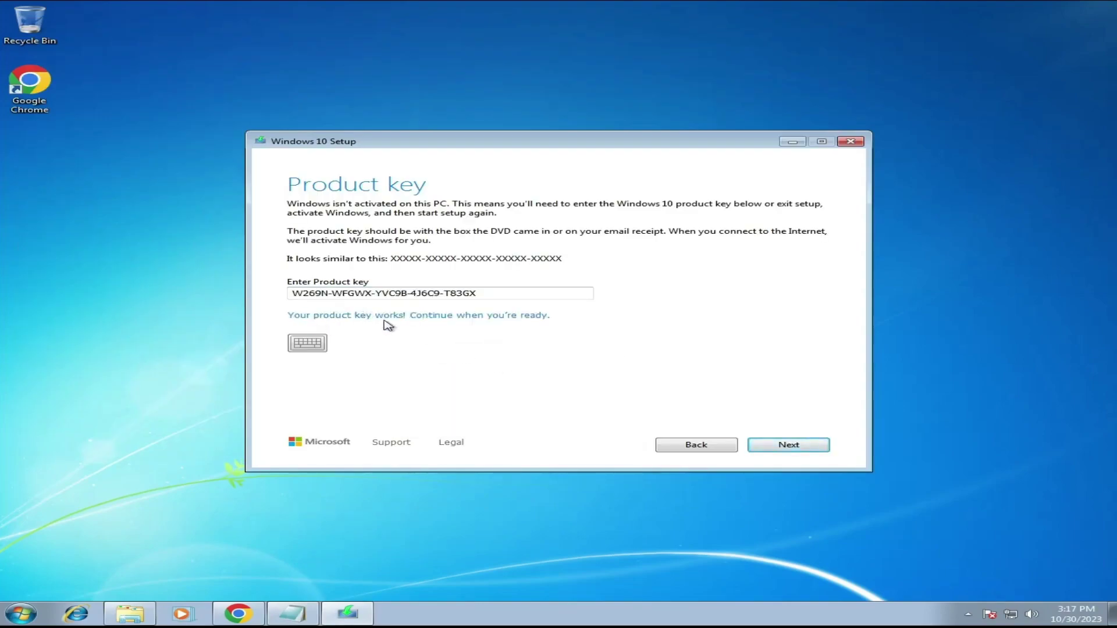
pyautogui.click(778, 445)
pyautogui.click(777, 446)
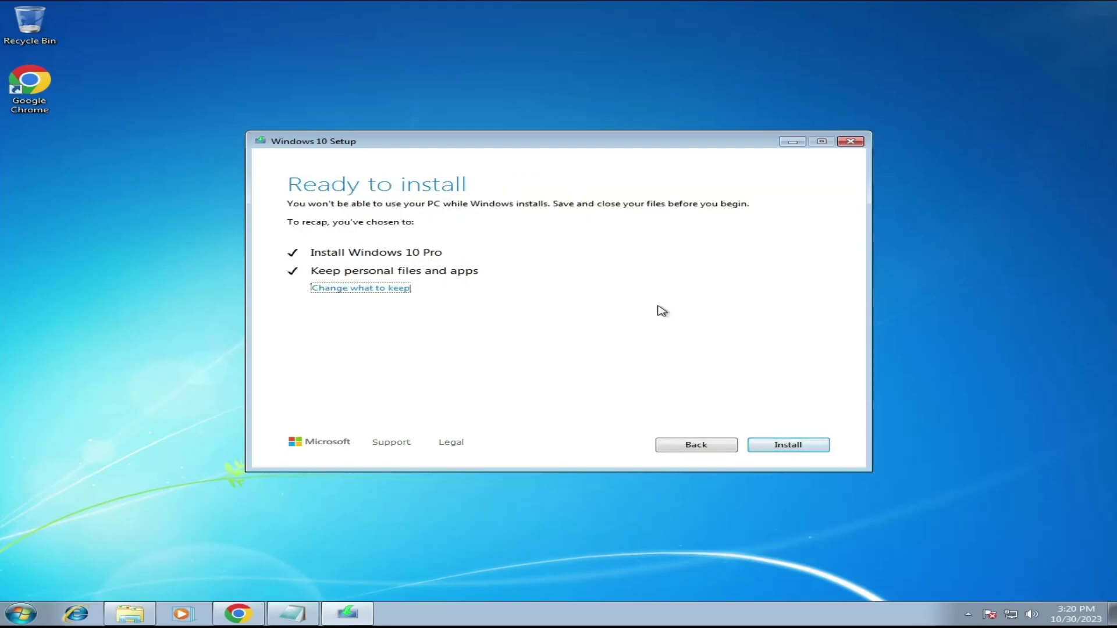
# Step: Install Windows 10 Pro, keeping personal files and apps
pyautogui.click(788, 448)
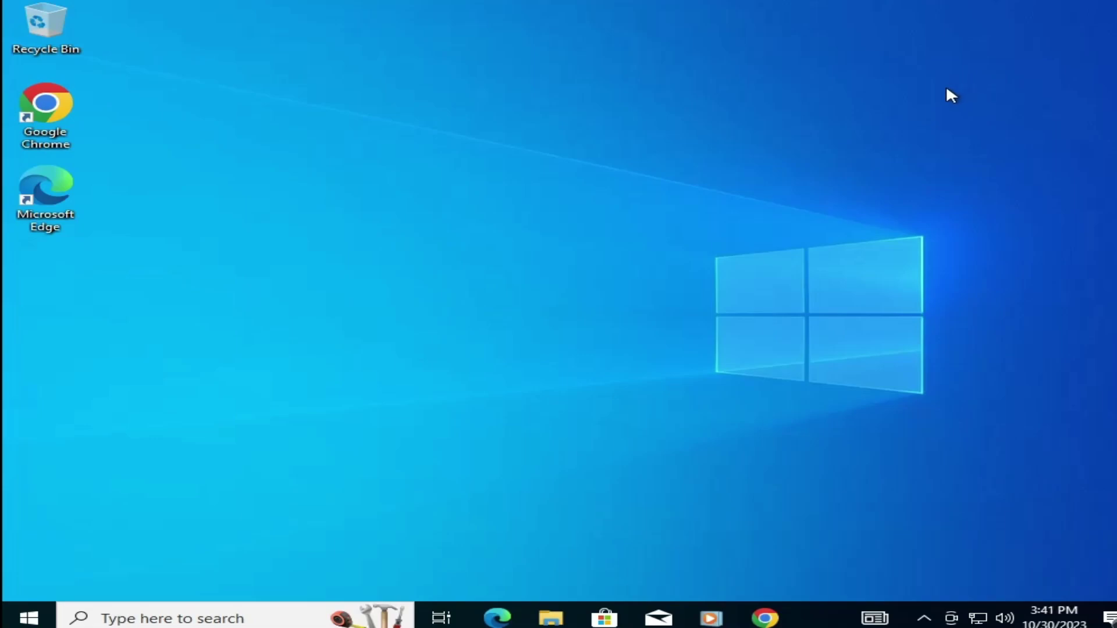
# Step: Open File Explorer, check the ISO in Downloads, then browse Documents and Pictures
pyautogui.press('super+e')
pyautogui.click(244, 201)
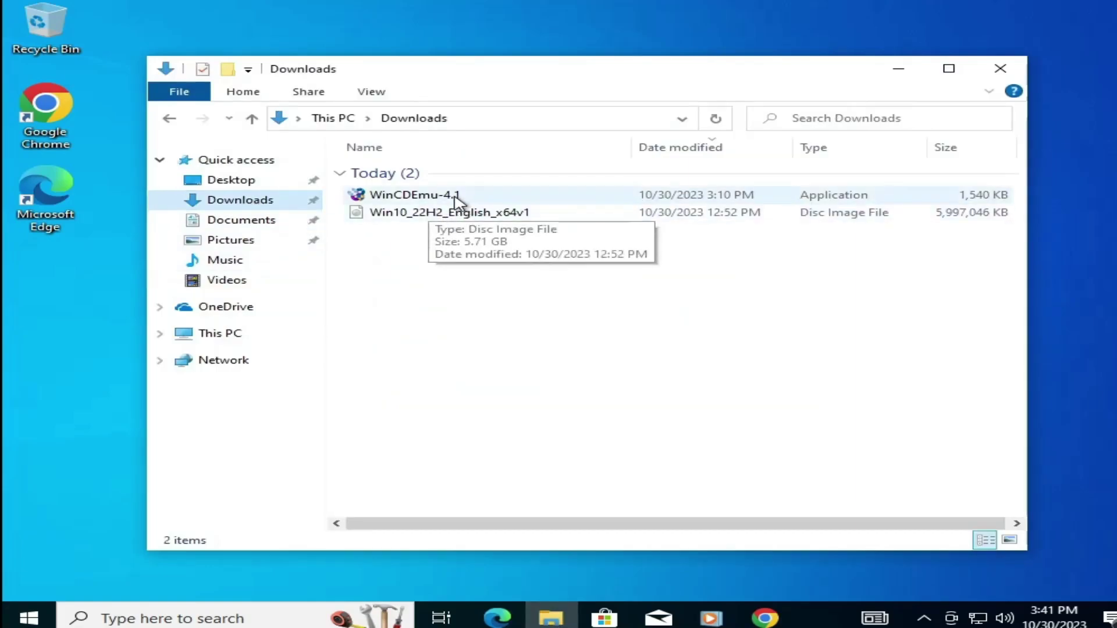
pyautogui.click(472, 213)
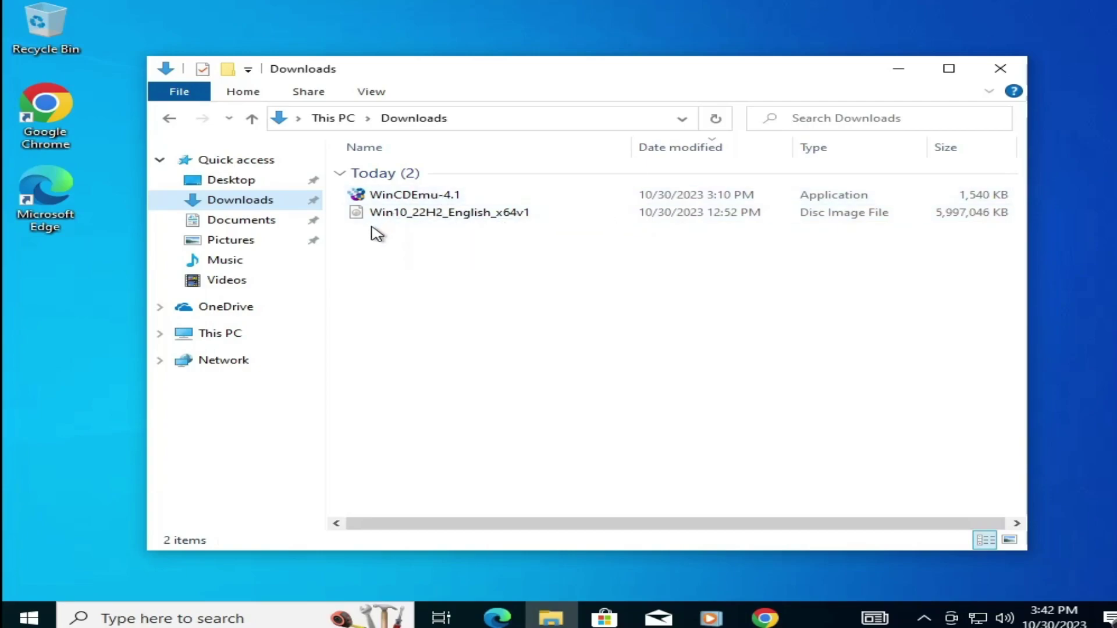
pyautogui.click(261, 225)
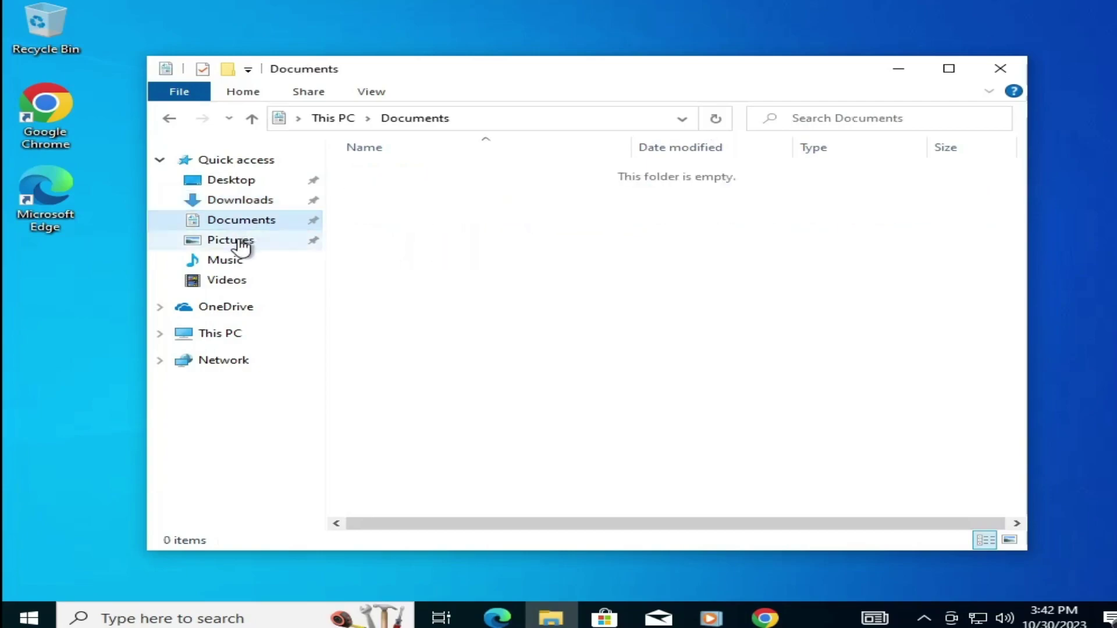
pyautogui.click(241, 243)
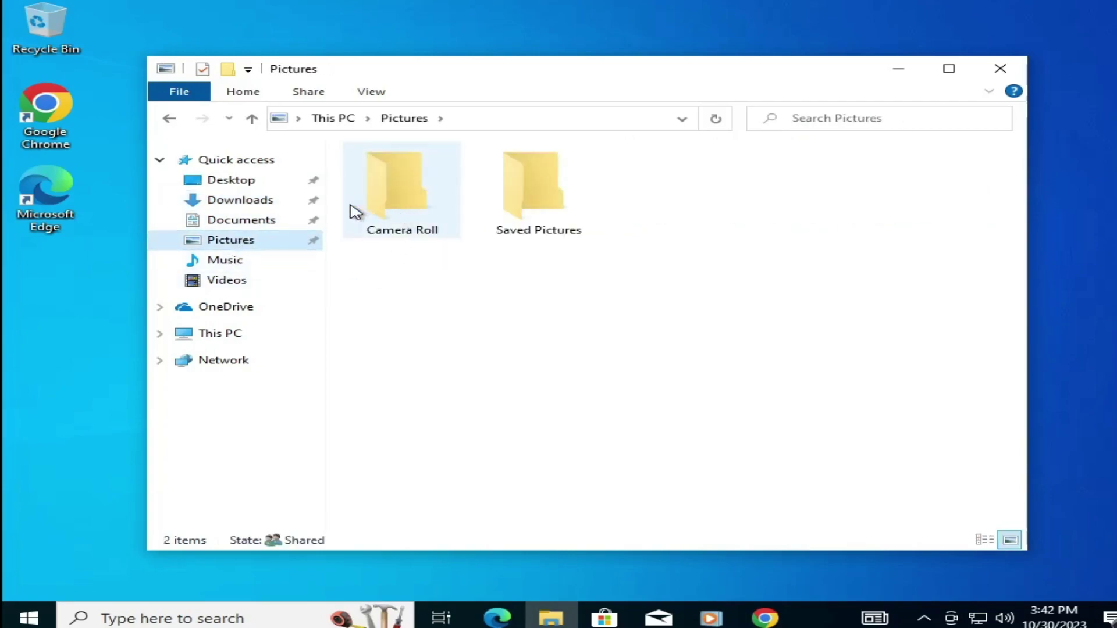